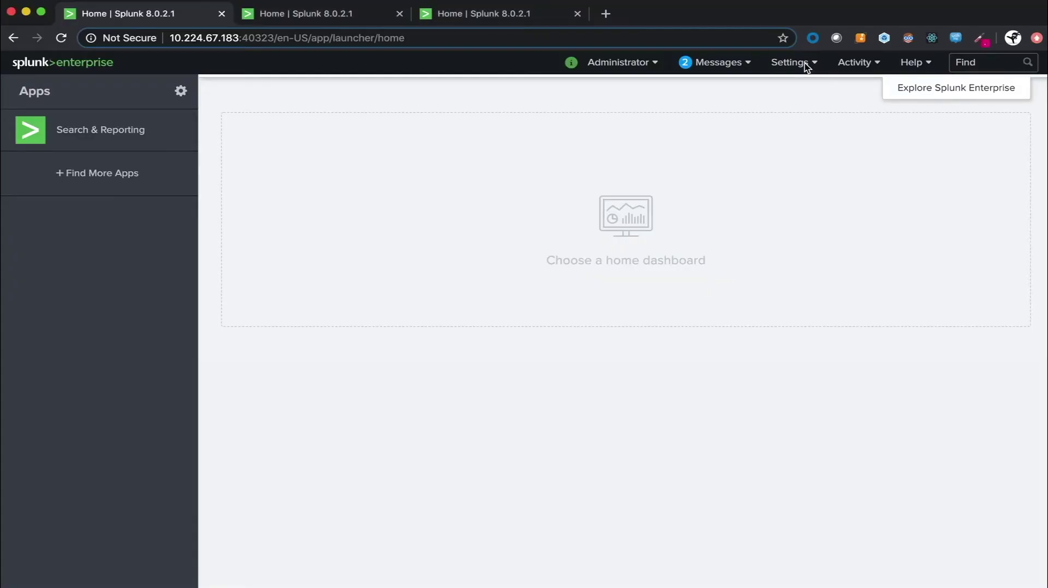
- Create the slack_audit events index with a 500 GB cap, then switch to the second instance's tab
{"action": "left_click", "coordinate": [792, 64]}
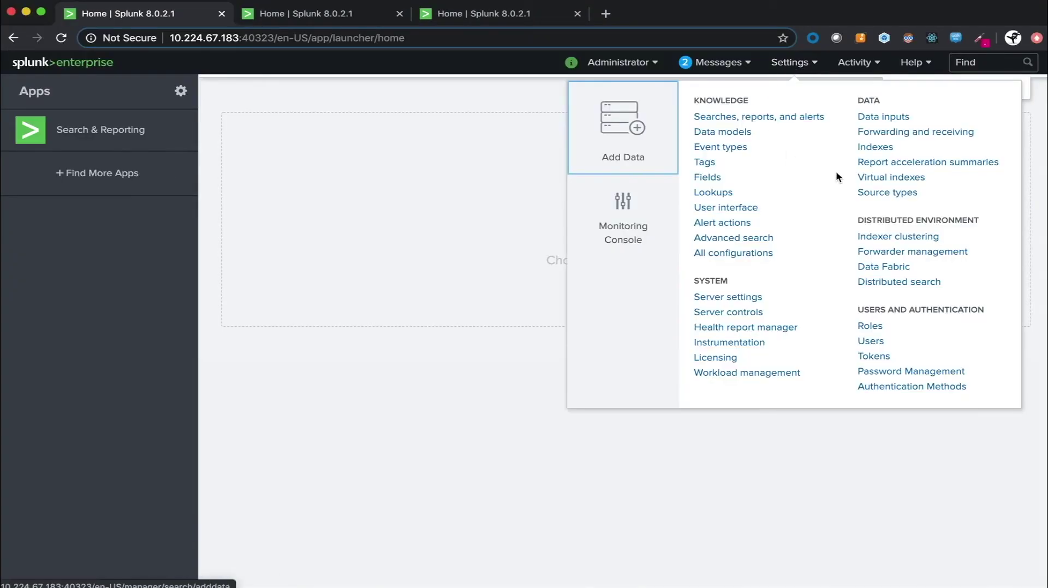
{"action": "left_click", "coordinate": [875, 147]}
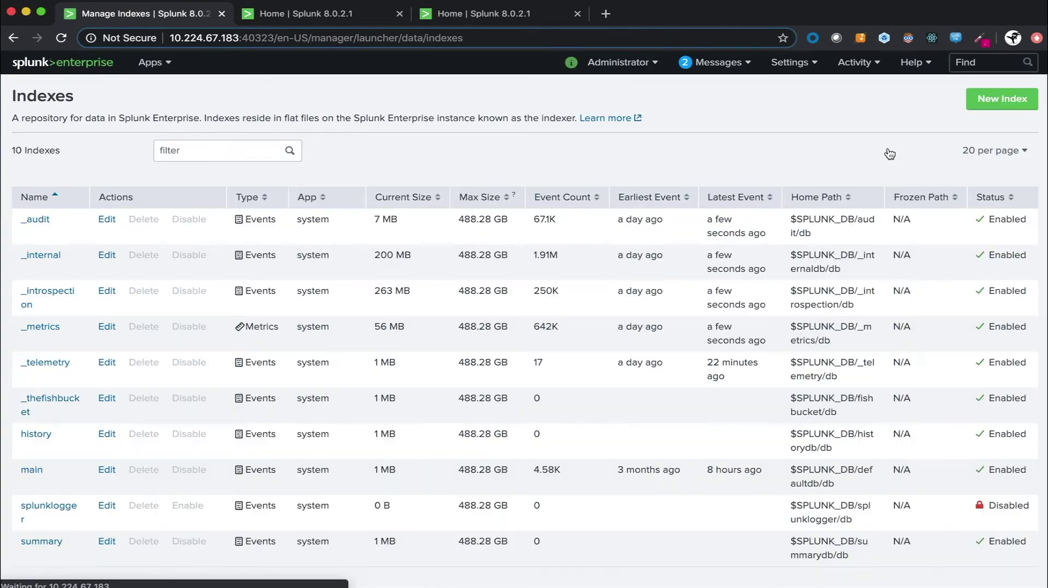
{"action": "left_click", "coordinate": [998, 100]}
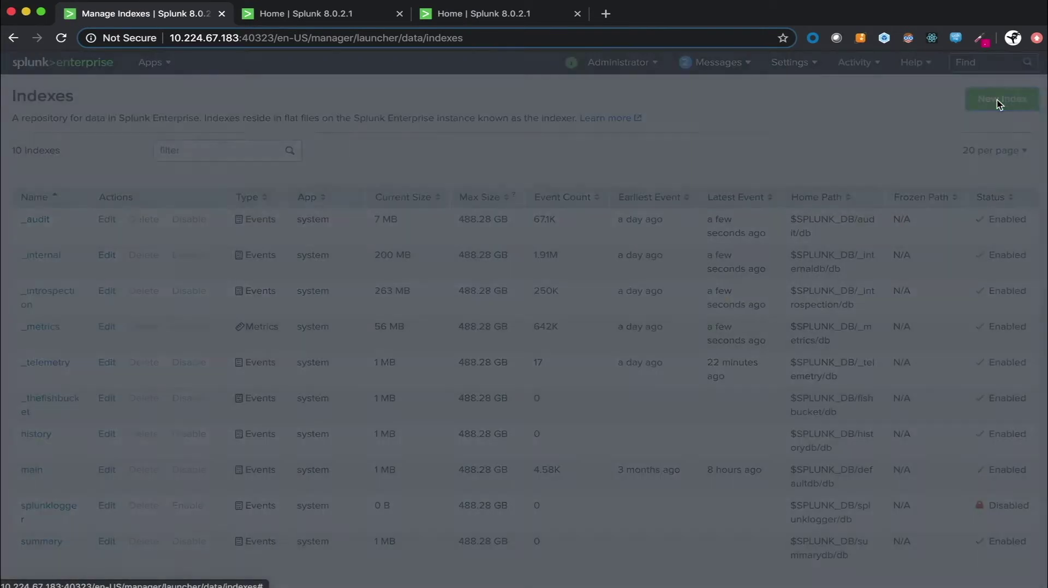
{"action": "type", "text": "slack"}
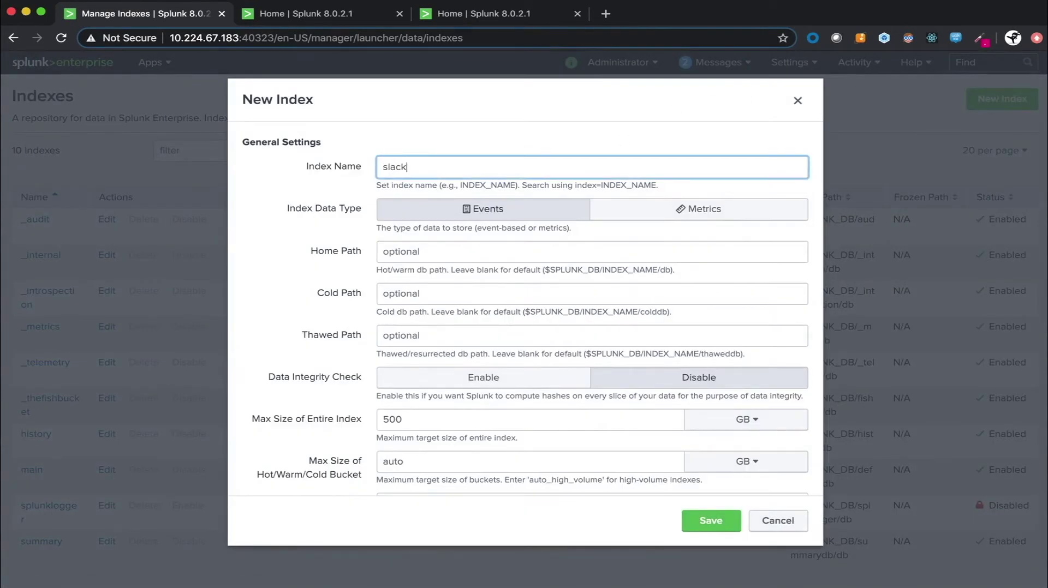
{"action": "type", "text": "_audit"}
{"action": "left_click", "coordinate": [709, 516]}
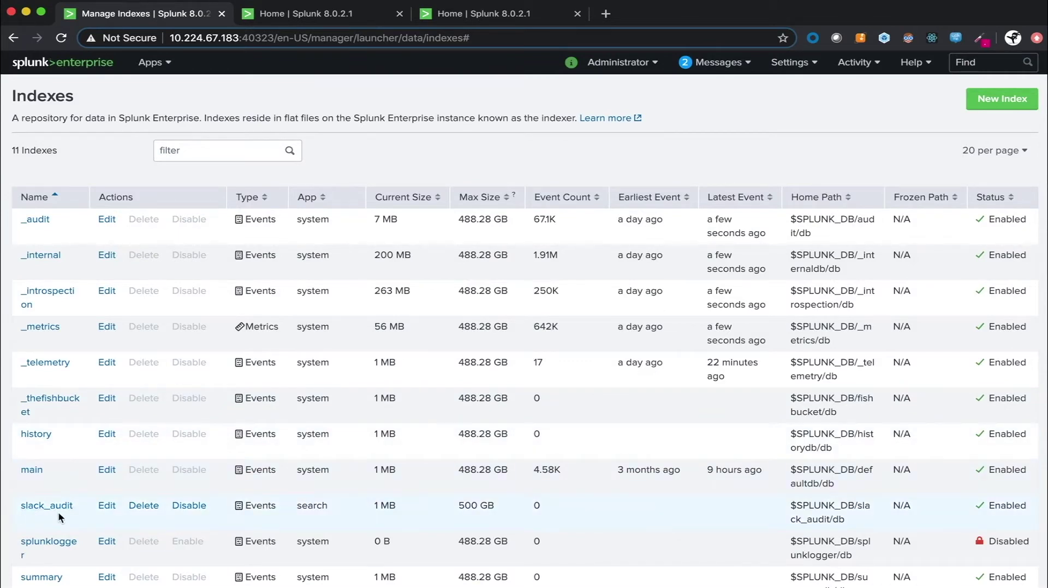
{"action": "left_click", "coordinate": [342, 14]}
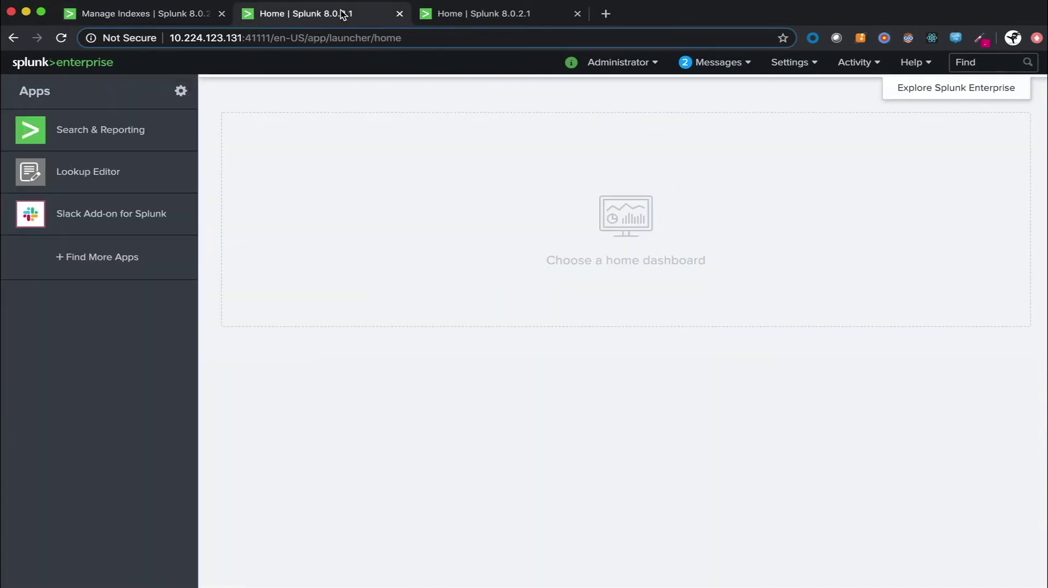
- In the Slack Add-on, add an account named Test_account and start Add to Slack authorisation
{"action": "left_click", "coordinate": [137, 216]}
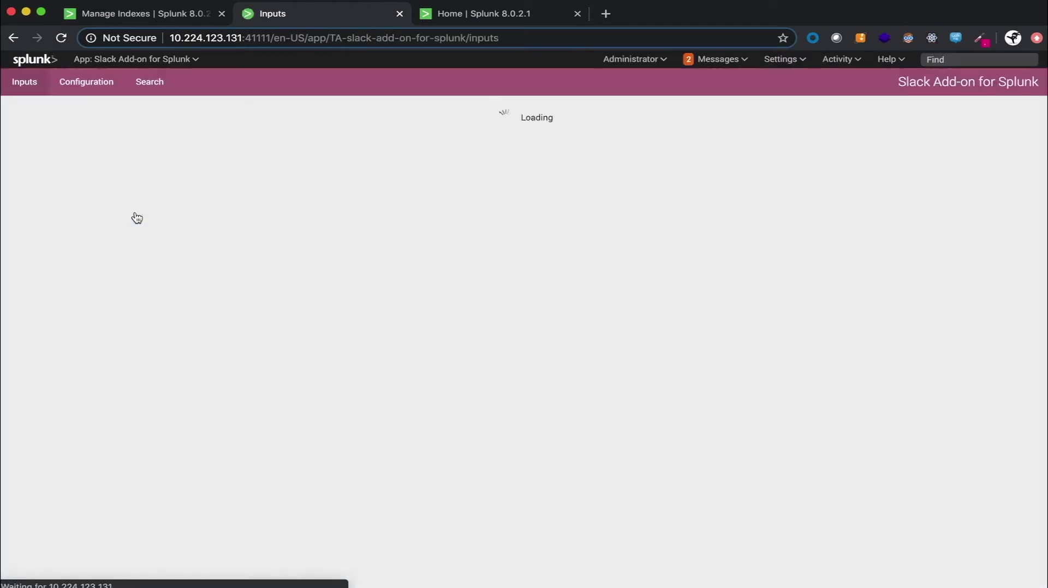
{"action": "left_click", "coordinate": [102, 85]}
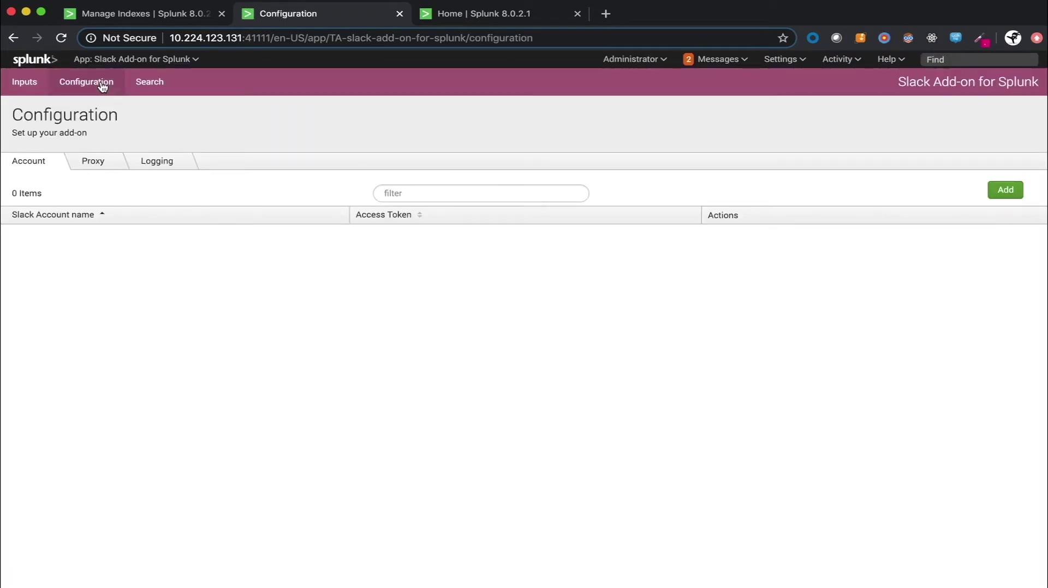
{"action": "left_click", "coordinate": [999, 192]}
{"action": "left_click", "coordinate": [579, 132]}
{"action": "type", "text": "Test_account"}
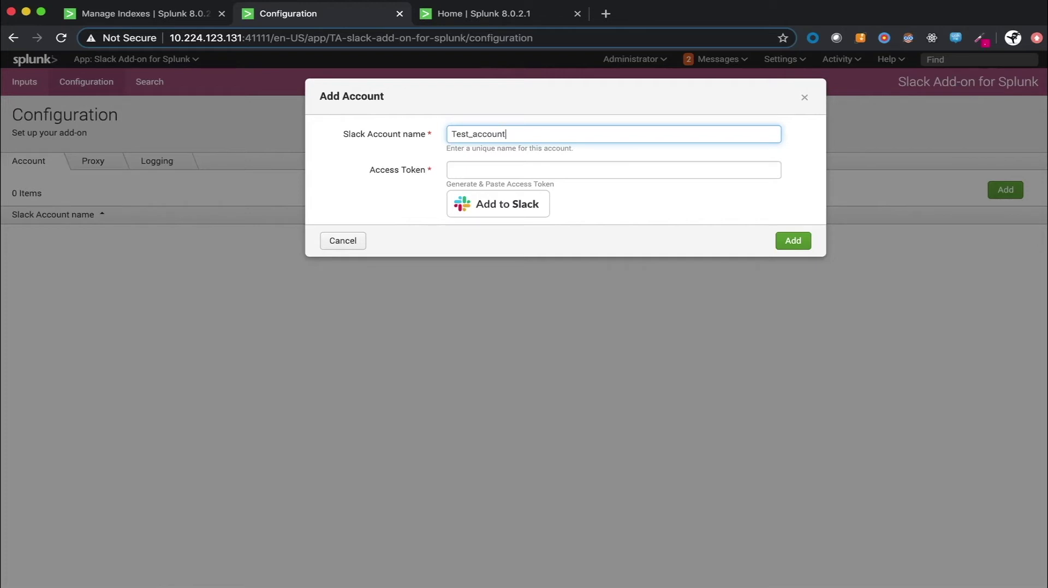
{"action": "left_click", "coordinate": [502, 208]}
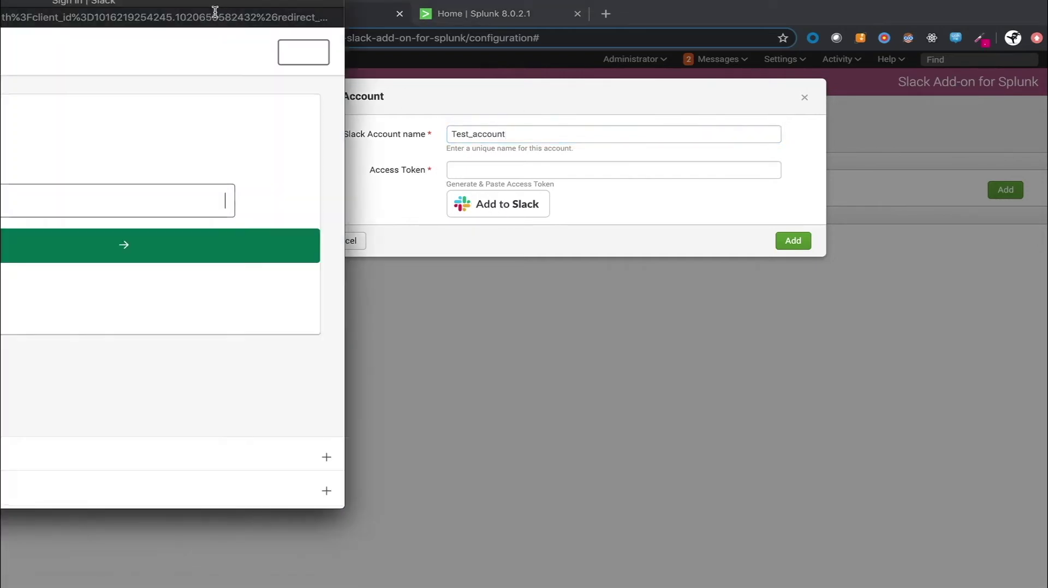
- Paste the workspace URL into the Slack window and choose e-mail and password sign-in
{"action": "left_click_drag", "start_coordinate": [213, 9], "coordinate": [523, 67]}
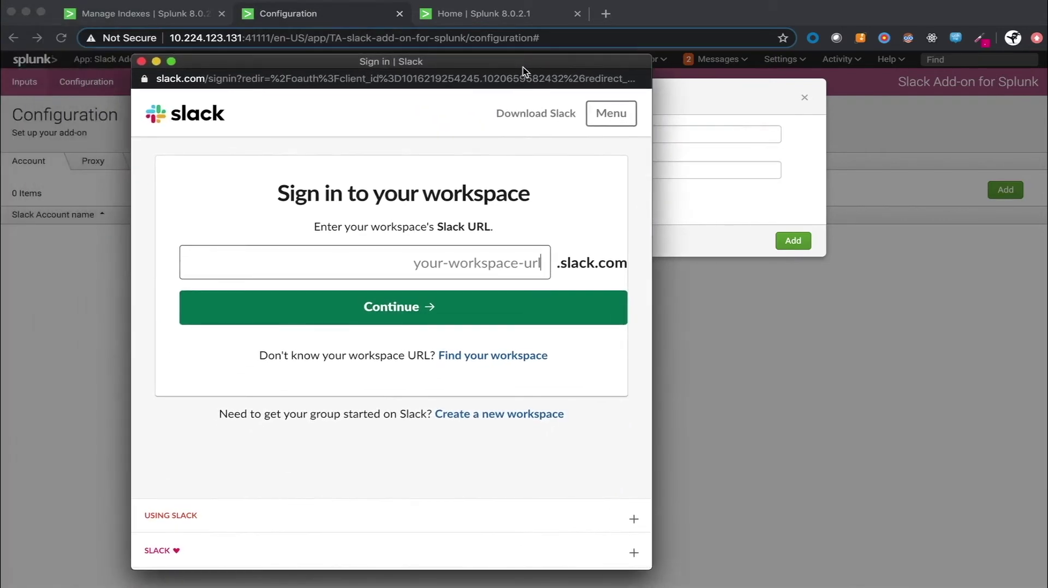
{"action": "type", "text": "splunkgridsandbox.enterprise"}
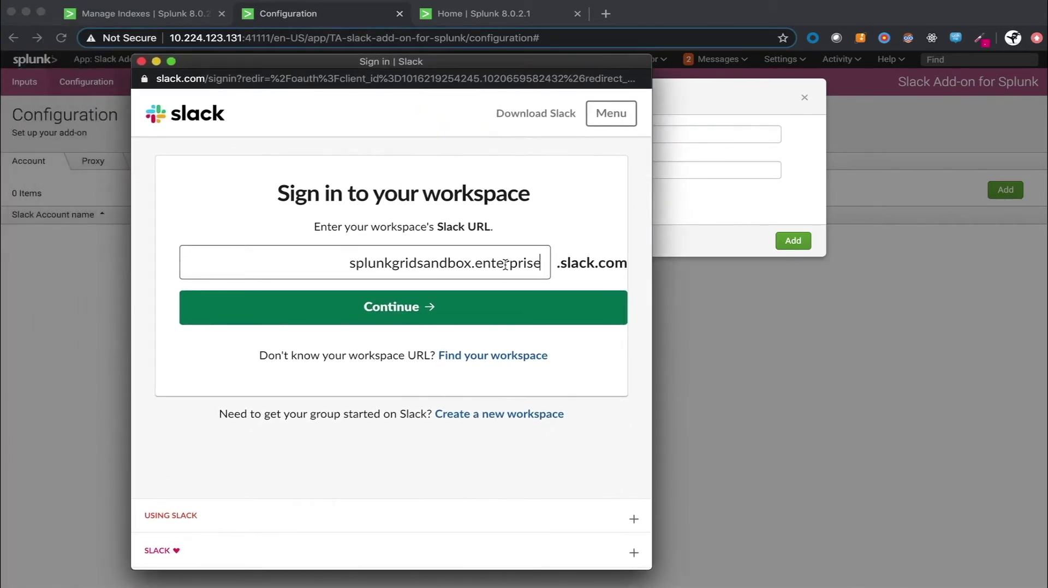
{"action": "left_click", "coordinate": [440, 307]}
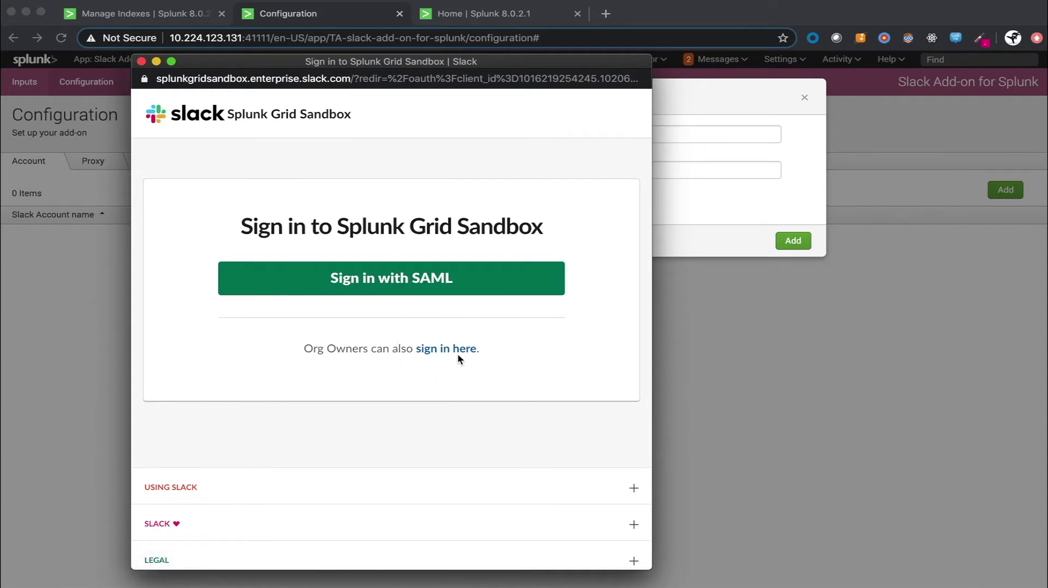
{"action": "left_click", "coordinate": [458, 354]}
- Sign in with the account e-mail and password, allow the Splunk Audit API App, and copy the access token
{"action": "left_click", "coordinate": [426, 293]}
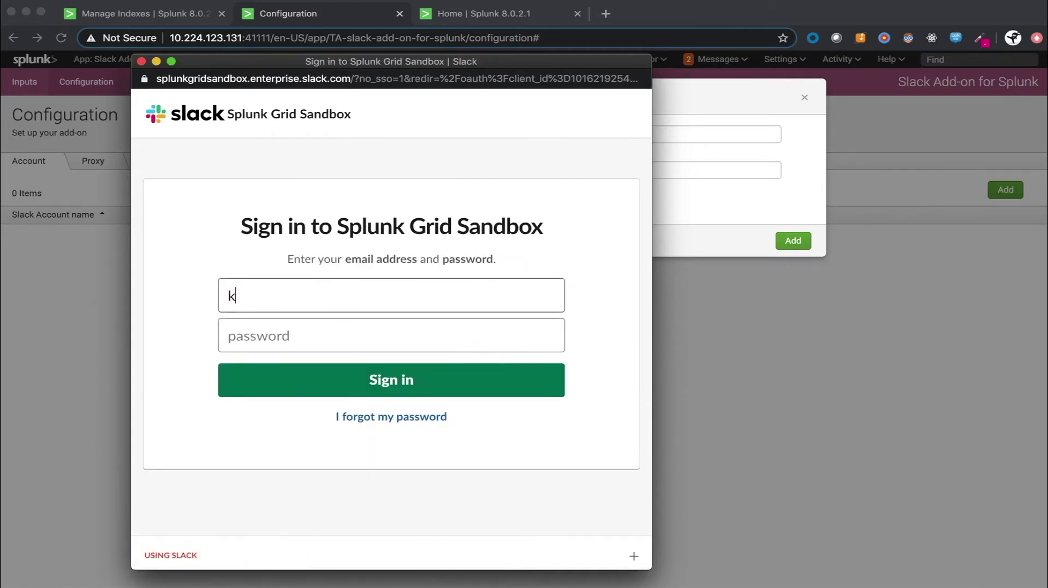
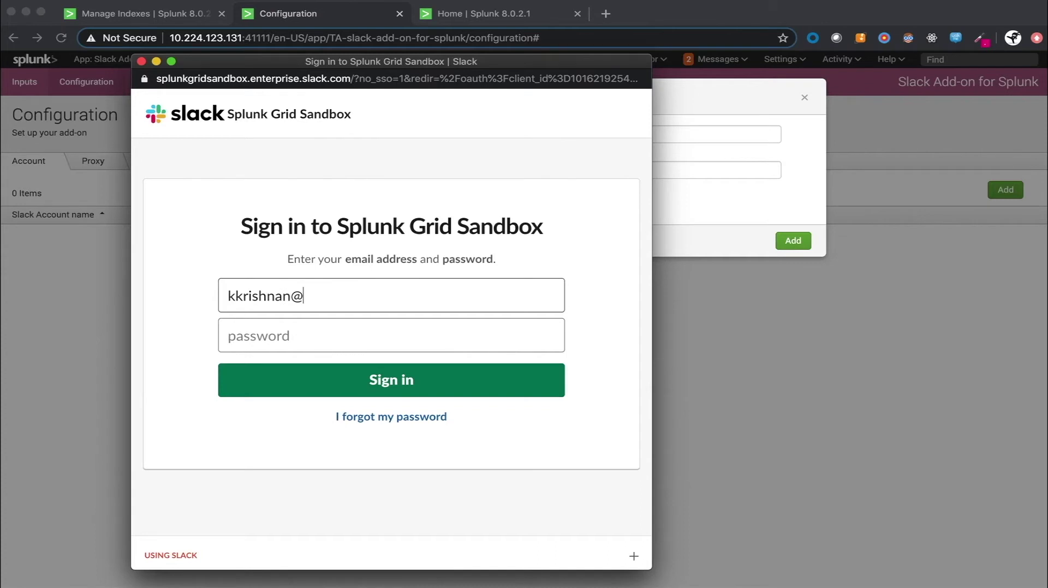
{"action": "left_click", "coordinate": [390, 336]}
{"action": "type", "text": "••••••••••"}
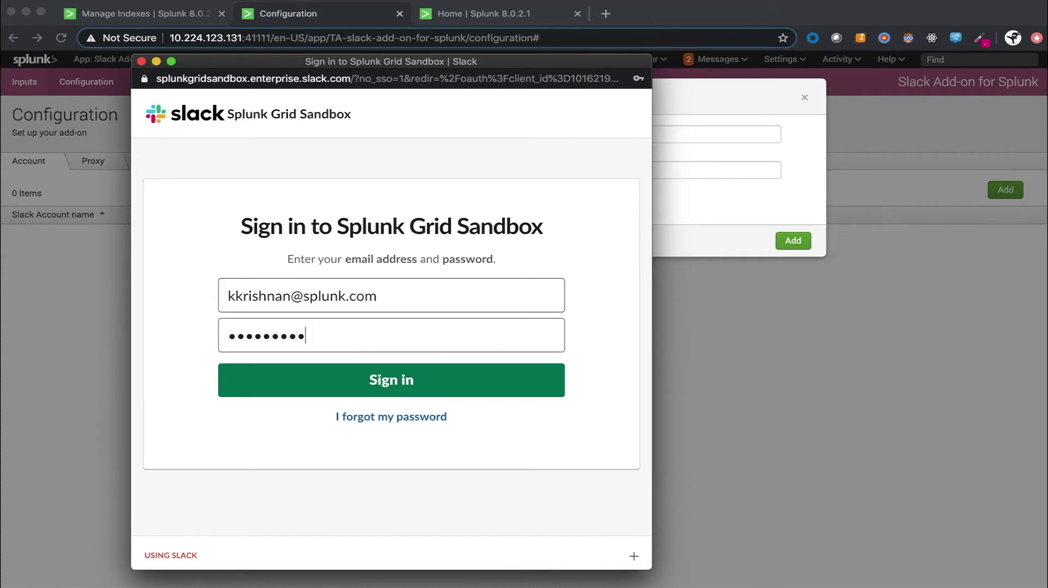
{"action": "left_click", "coordinate": [303, 389]}
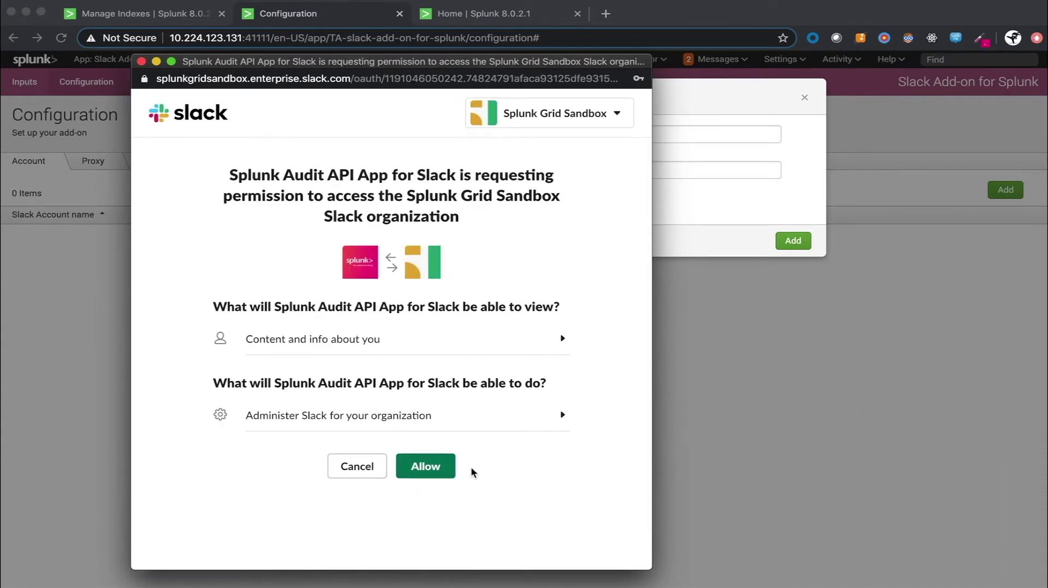
{"action": "left_click", "coordinate": [430, 468]}
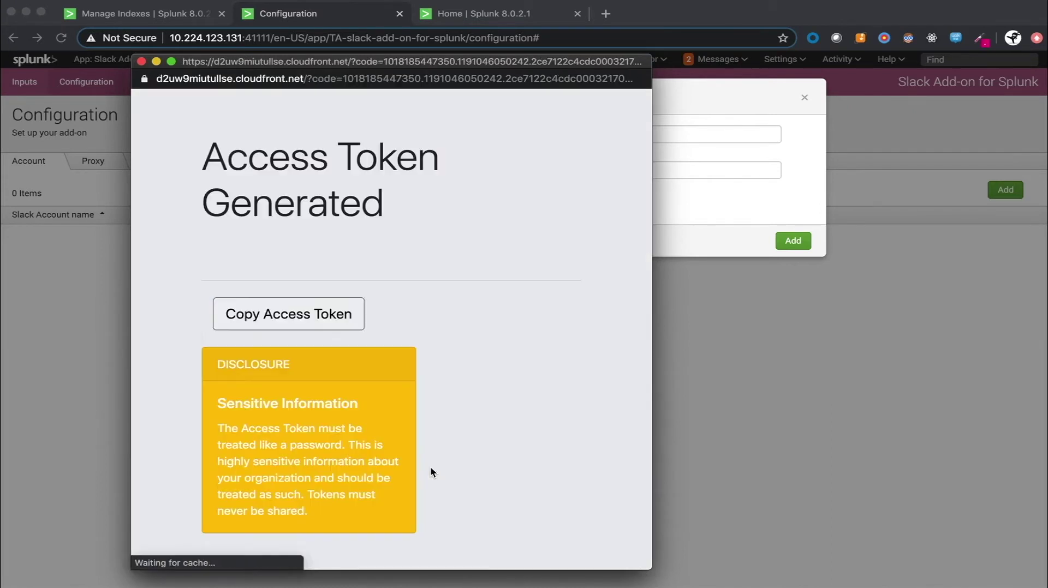
{"action": "left_click", "coordinate": [300, 322]}
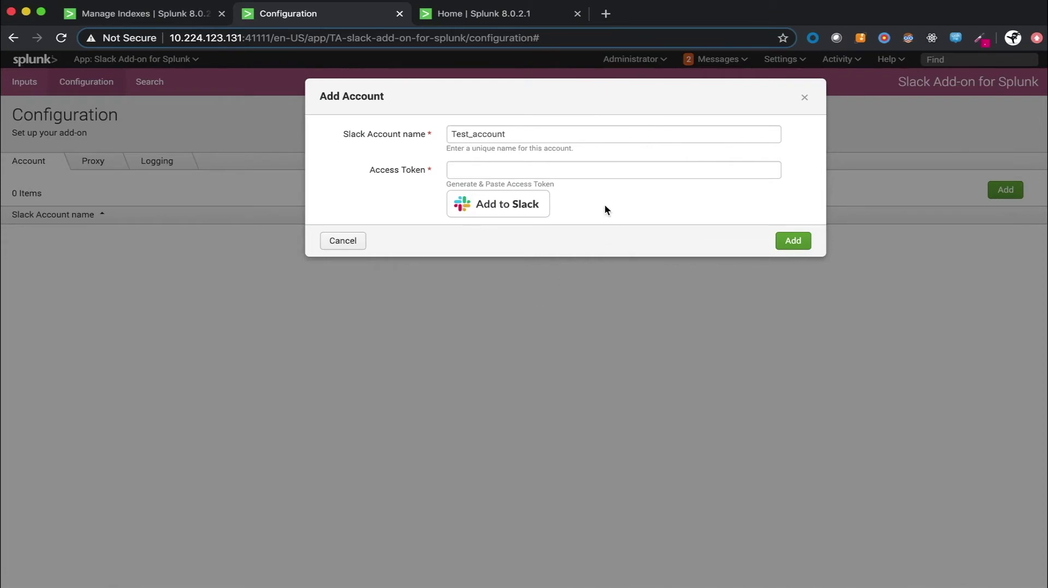
- Paste the access token, add Test_account, and go to the add-on's Inputs page
{"action": "left_click", "coordinate": [580, 171]}
{"action": "key", "text": "cmd+v"}
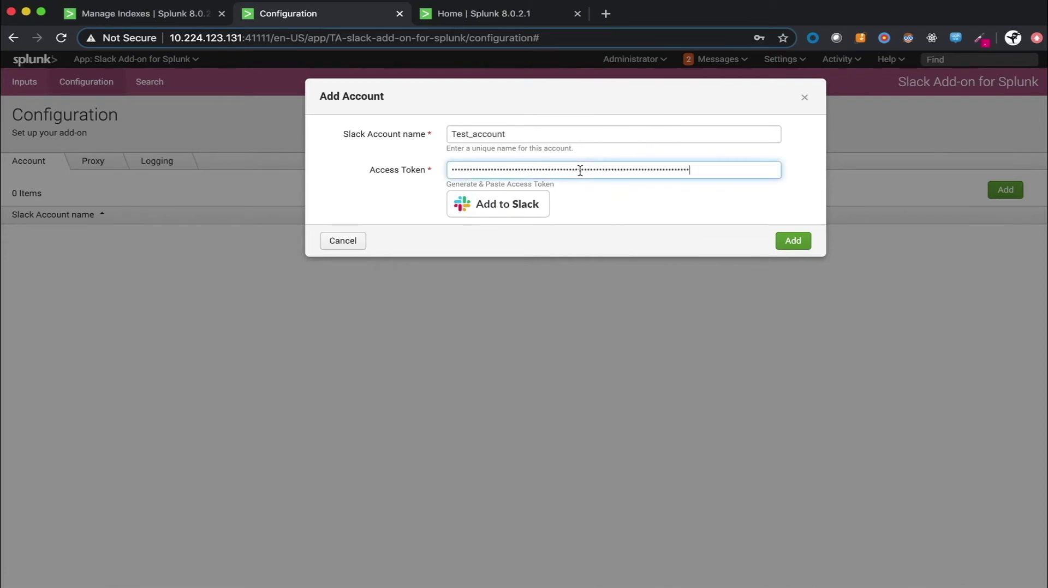
{"action": "left_click", "coordinate": [785, 242]}
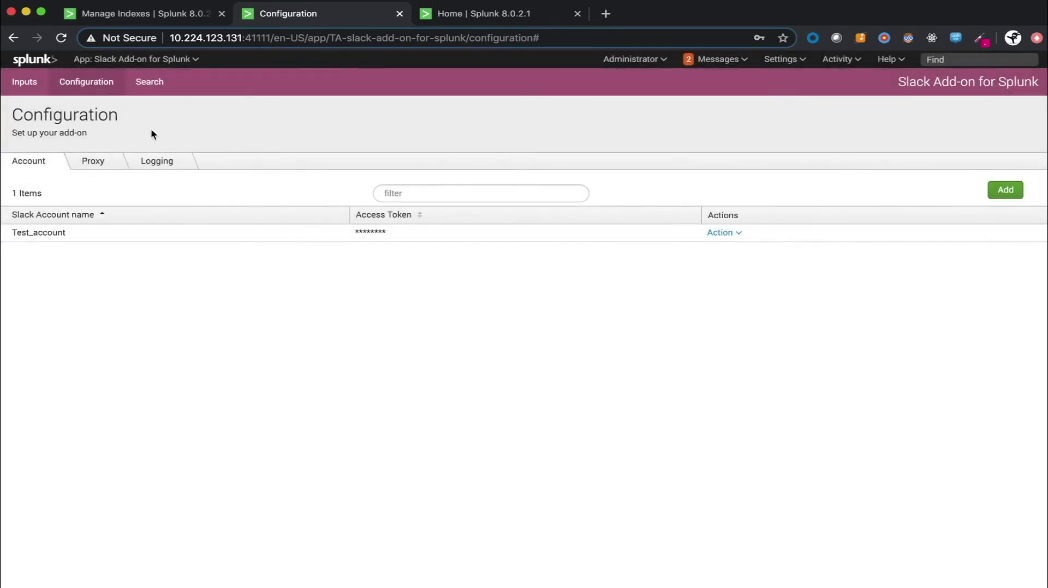
{"action": "left_click", "coordinate": [45, 92]}
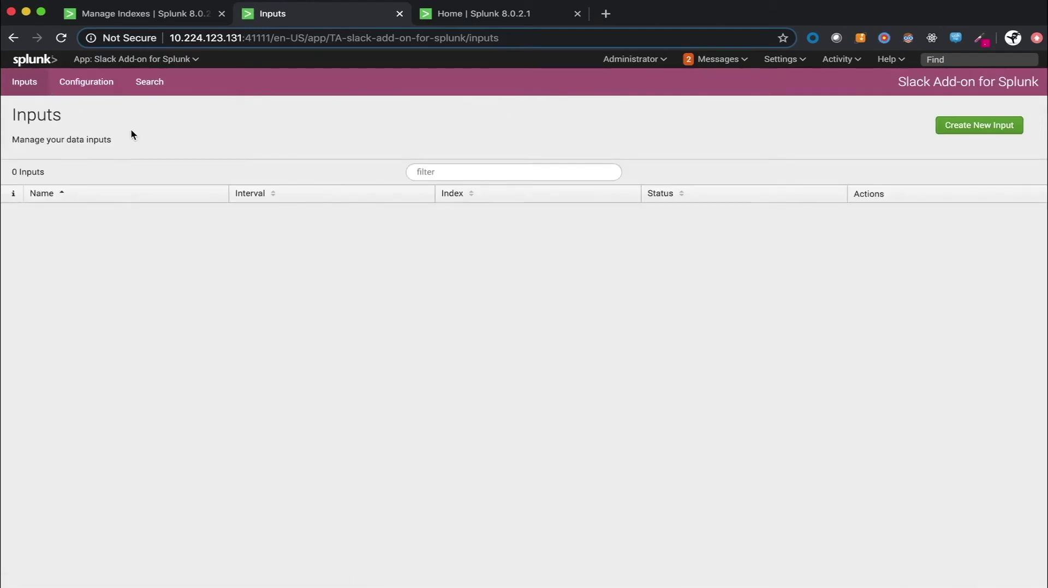
- Start a Slack audit logs input named Test_Input with interval 3600 and index slack_audit
{"action": "left_click", "coordinate": [968, 125]}
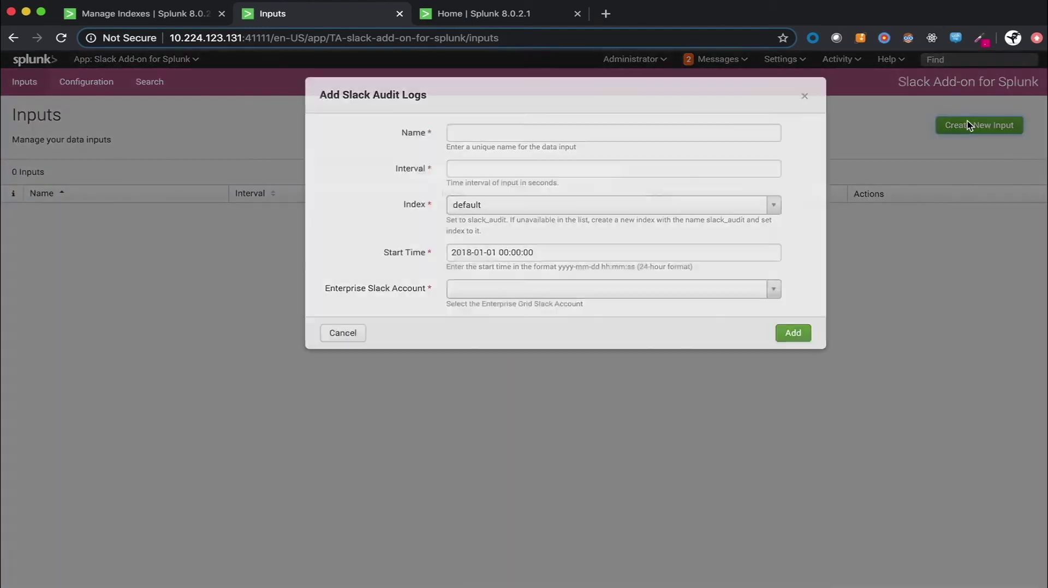
{"action": "left_click", "coordinate": [537, 134]}
{"action": "type", "text": "T"}
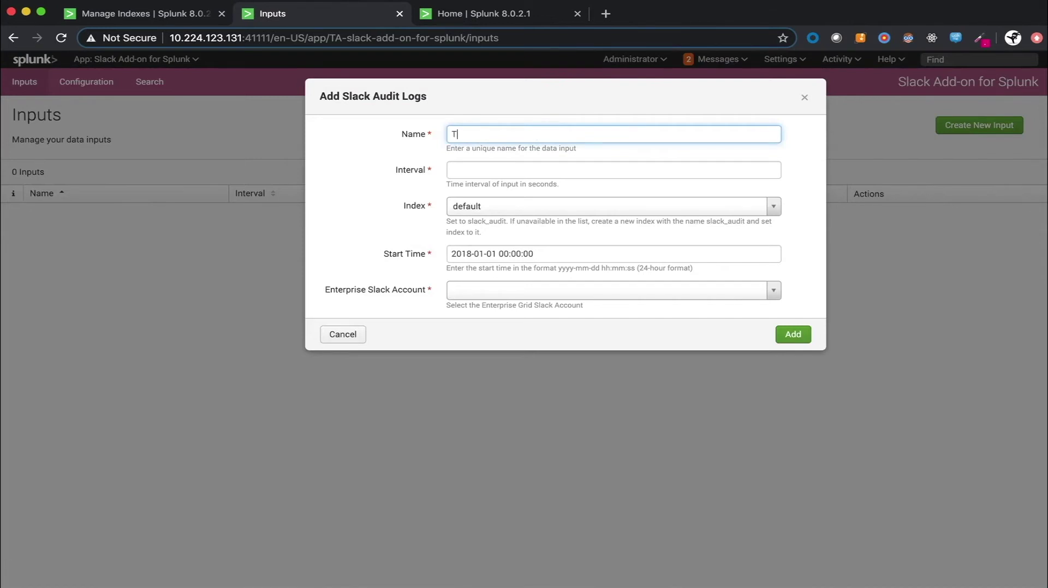
{"action": "type", "text": "est_Input"}
{"action": "left_click", "coordinate": [480, 171]}
{"action": "type", "text": "3600"}
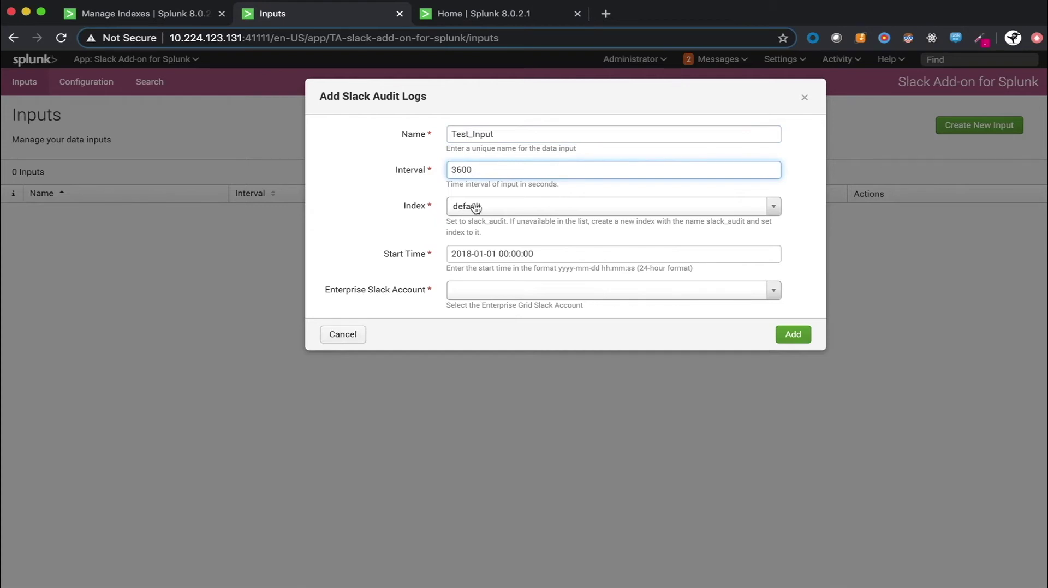
{"action": "left_click", "coordinate": [466, 207]}
{"action": "type", "text": "slack_audit"}
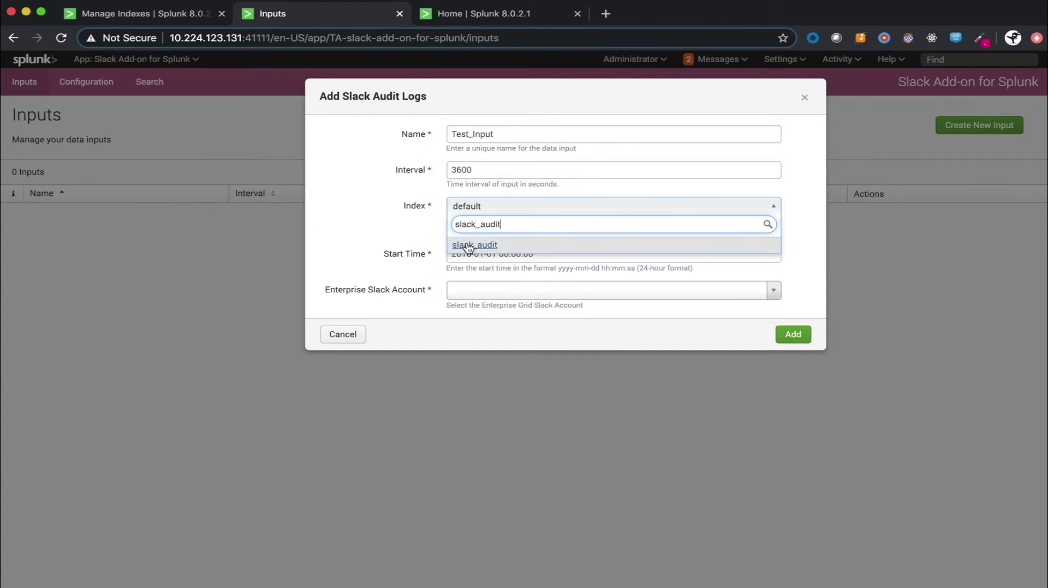
{"action": "left_click", "coordinate": [468, 244]}
- Change the start year to 2020, choose Test_account as the Slack account, and add the input
{"action": "left_click", "coordinate": [470, 250]}
{"action": "key", "text": "BackSpace"}
{"action": "key", "text": "BackSpace"}
{"action": "type", "text": "20"}
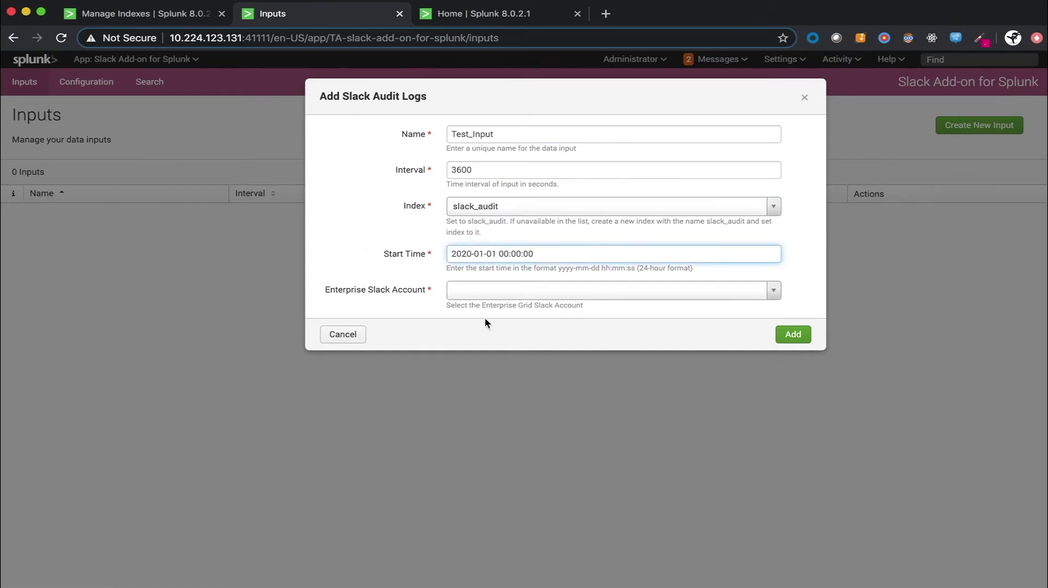
{"action": "left_click", "coordinate": [558, 290]}
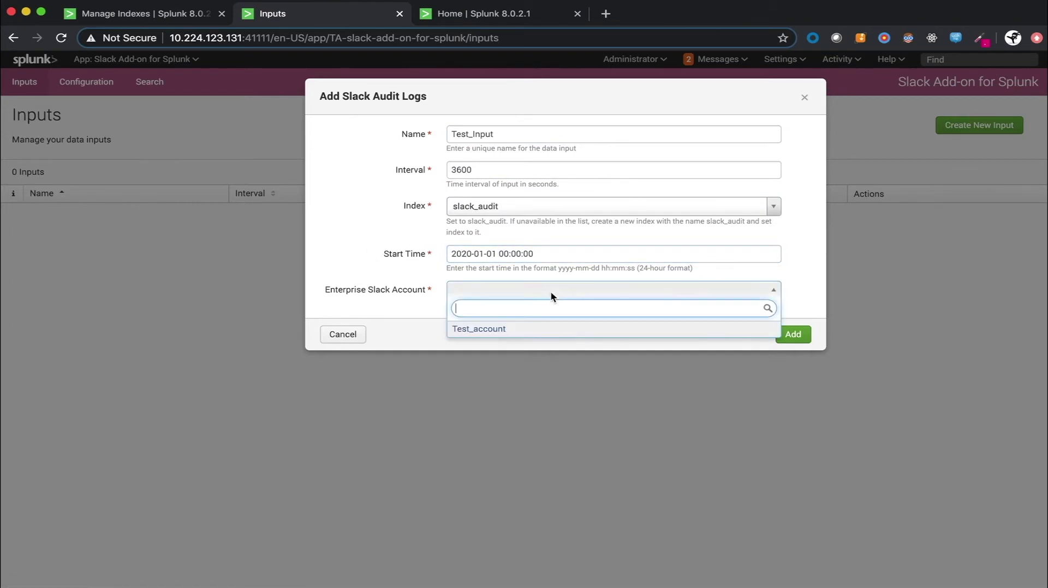
{"action": "left_click", "coordinate": [485, 332]}
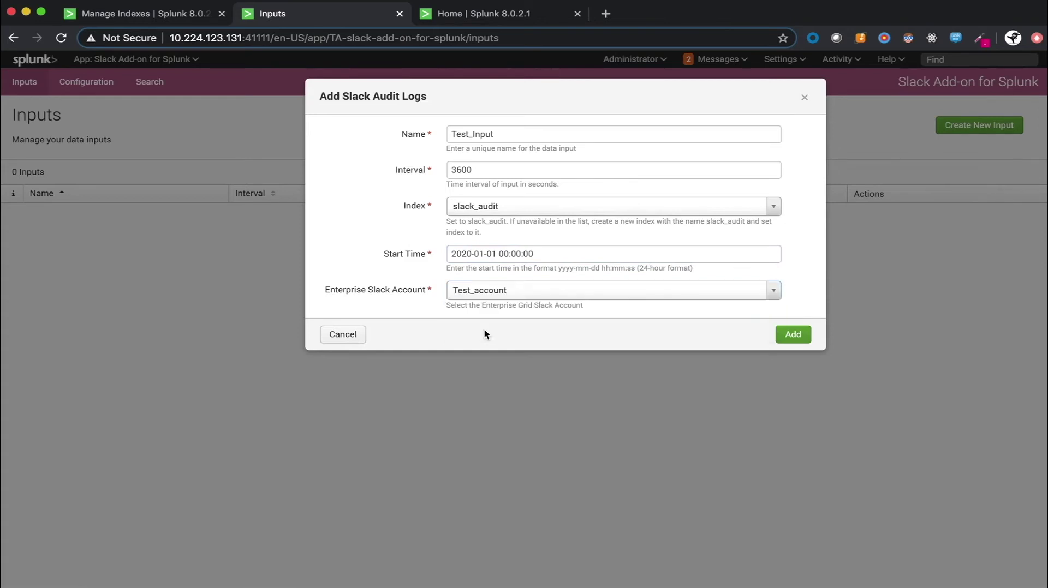
{"action": "left_click", "coordinate": [794, 336]}
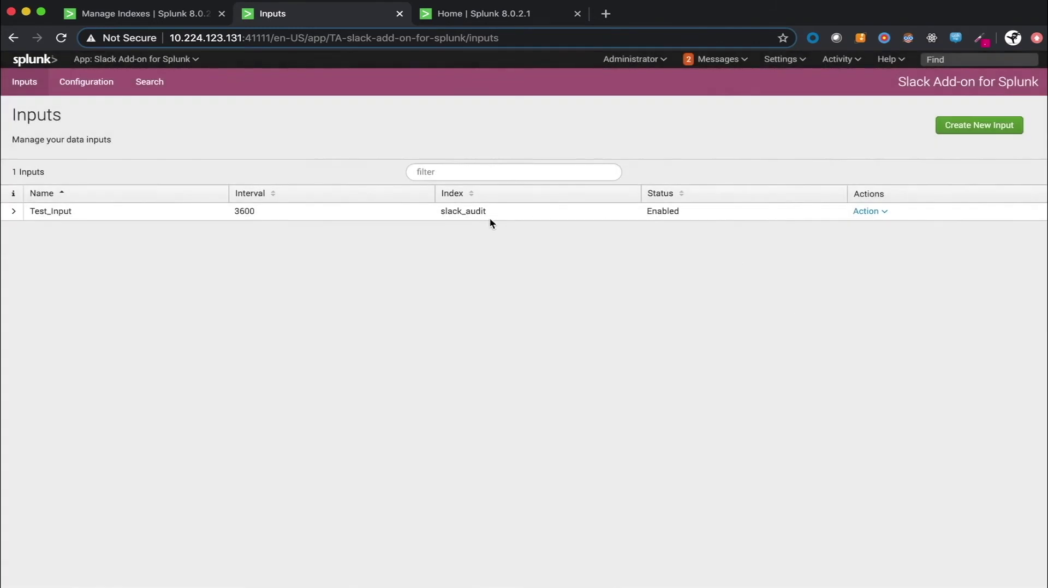
- Select slack_audit in the new Test_Input row on the Inputs page
{"action": "left_click_drag", "start_coordinate": [493, 212], "coordinate": [437, 218]}
- Search index = "slack_audit" over All time in Search & Reporting
{"action": "left_click", "coordinate": [523, 19]}
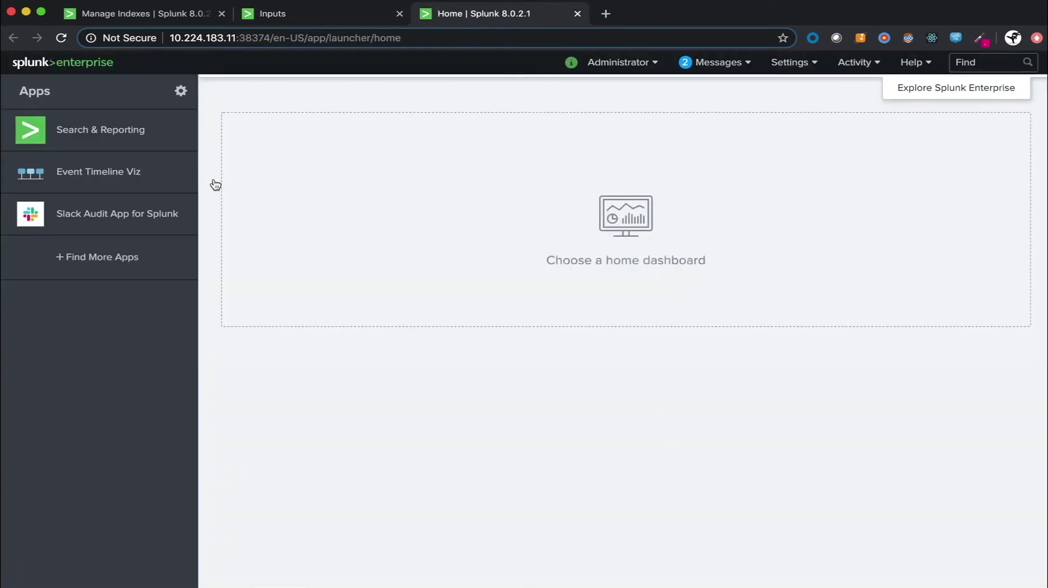
{"action": "left_click", "coordinate": [140, 129]}
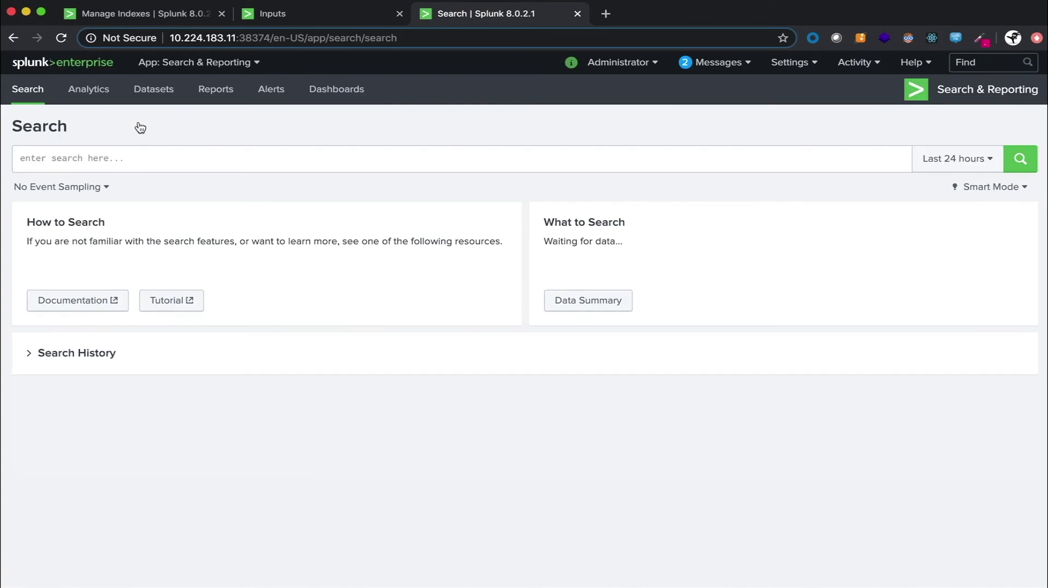
{"action": "left_click", "coordinate": [319, 159]}
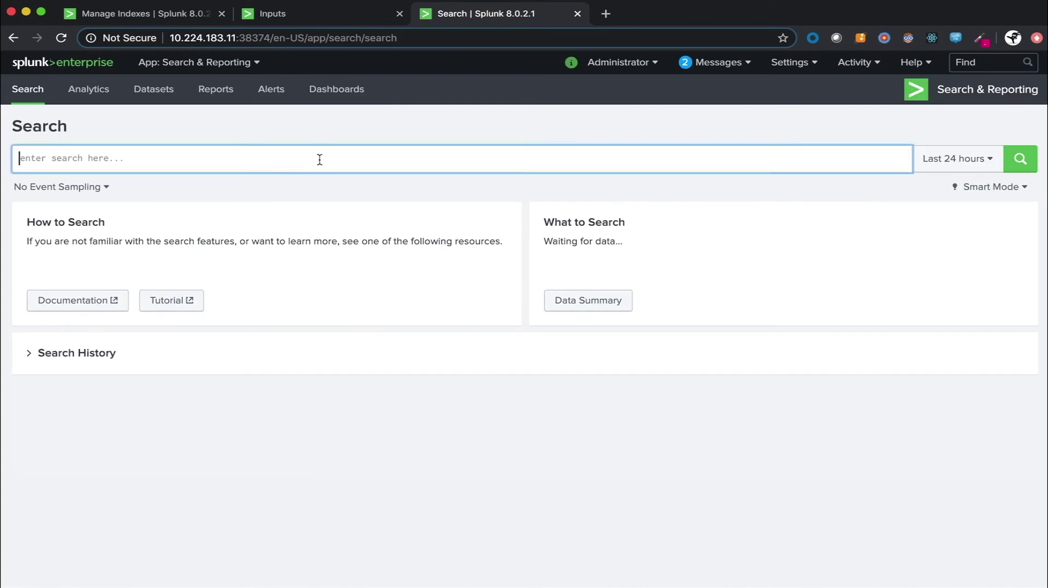
{"action": "type", "text": "index = "}
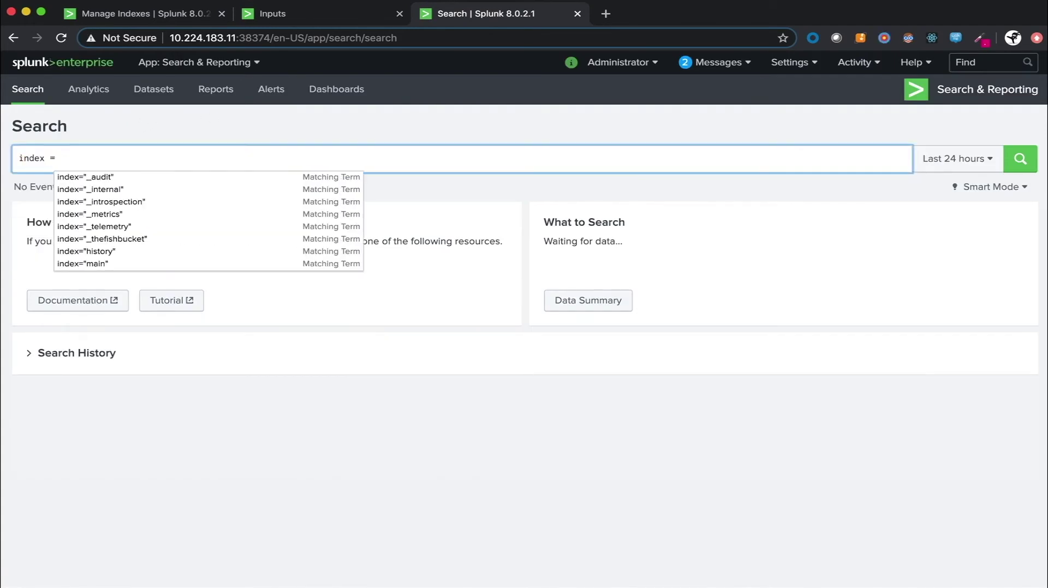
{"action": "type", "text": "\"slack_audit\""}
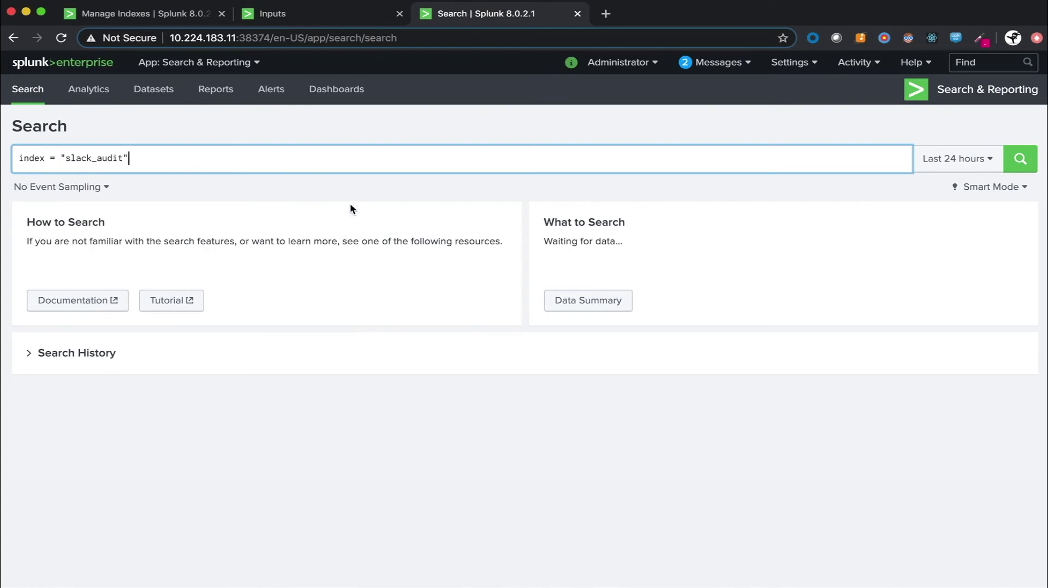
{"action": "left_click", "coordinate": [965, 158]}
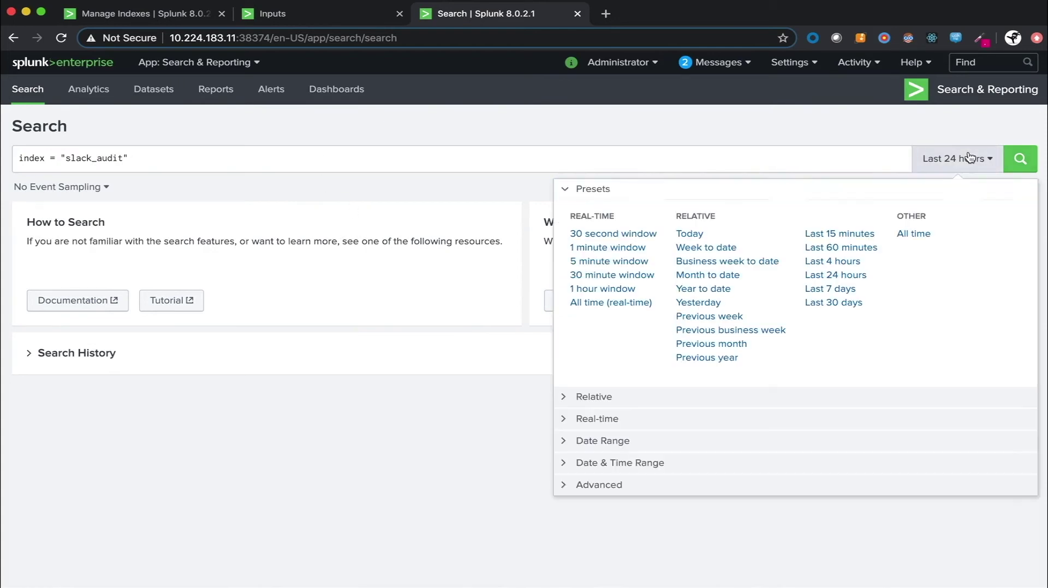
{"action": "left_click", "coordinate": [913, 235]}
{"action": "left_click", "coordinate": [1019, 158]}
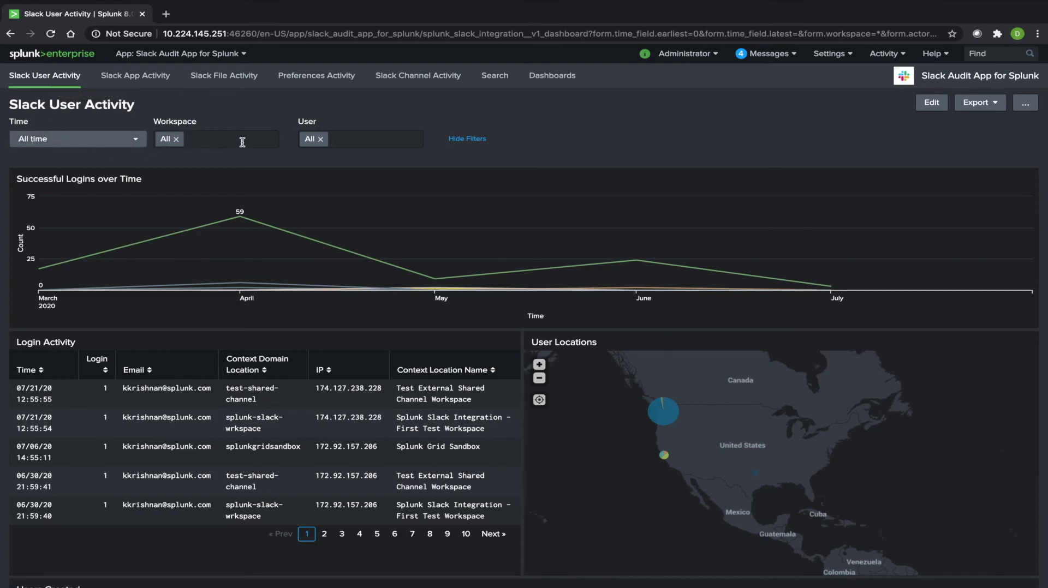
- Scroll through the logins, user locations map and created and deactivated users panels, then back up
{"action": "scroll", "coordinate": [335, 150], "scroll_direction": "down", "scroll_amount": 1}
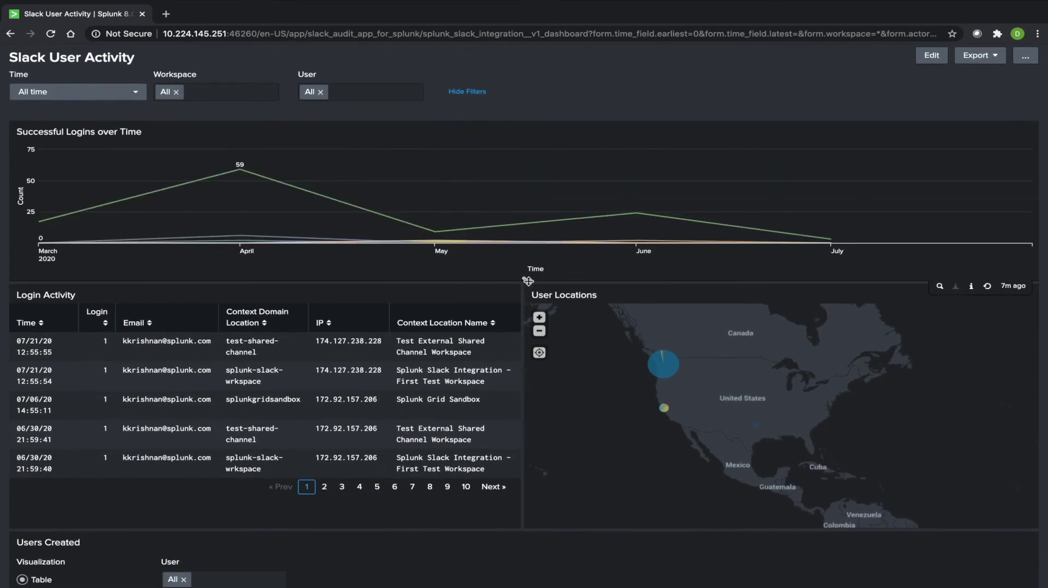
{"action": "scroll", "coordinate": [579, 314], "scroll_direction": "down", "scroll_amount": 1}
{"action": "scroll", "coordinate": [582, 313], "scroll_direction": "down", "scroll_amount": 3}
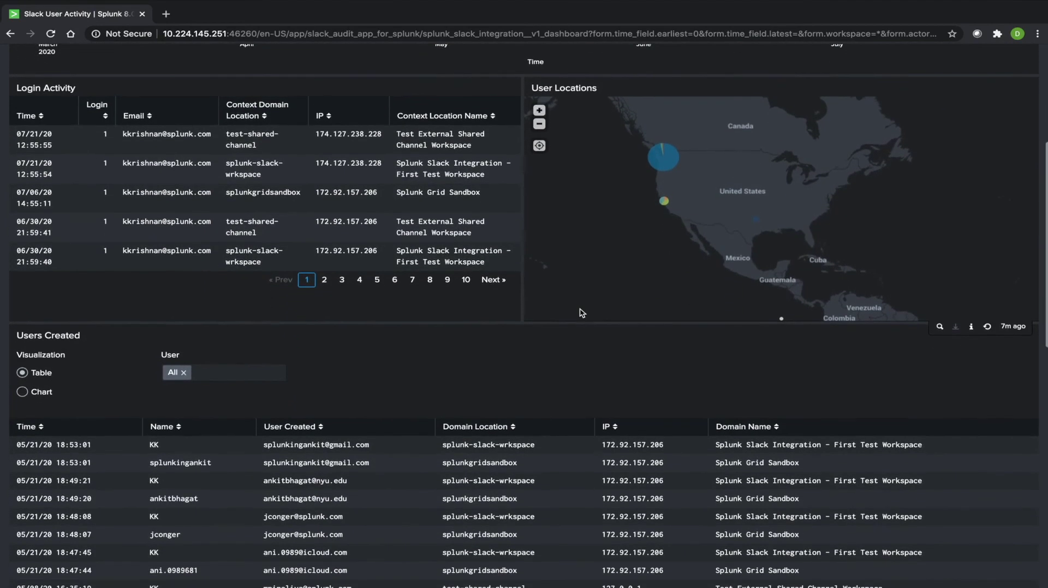
{"action": "scroll", "coordinate": [379, 435], "scroll_direction": "down", "scroll_amount": 4}
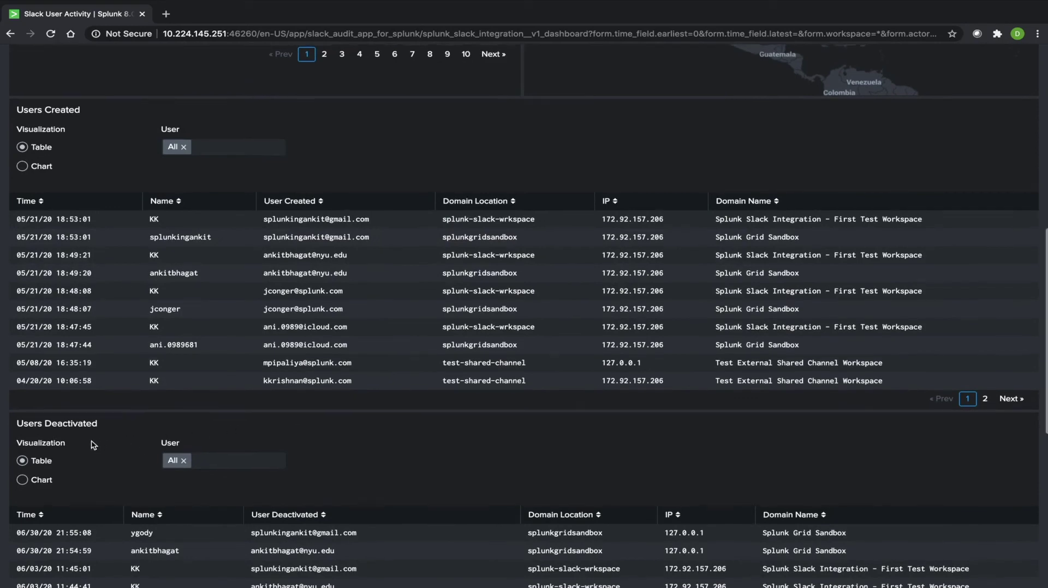
{"action": "scroll", "coordinate": [93, 445], "scroll_direction": "up", "scroll_amount": 3}
{"action": "scroll", "coordinate": [93, 445], "scroll_direction": "up", "scroll_amount": 3}
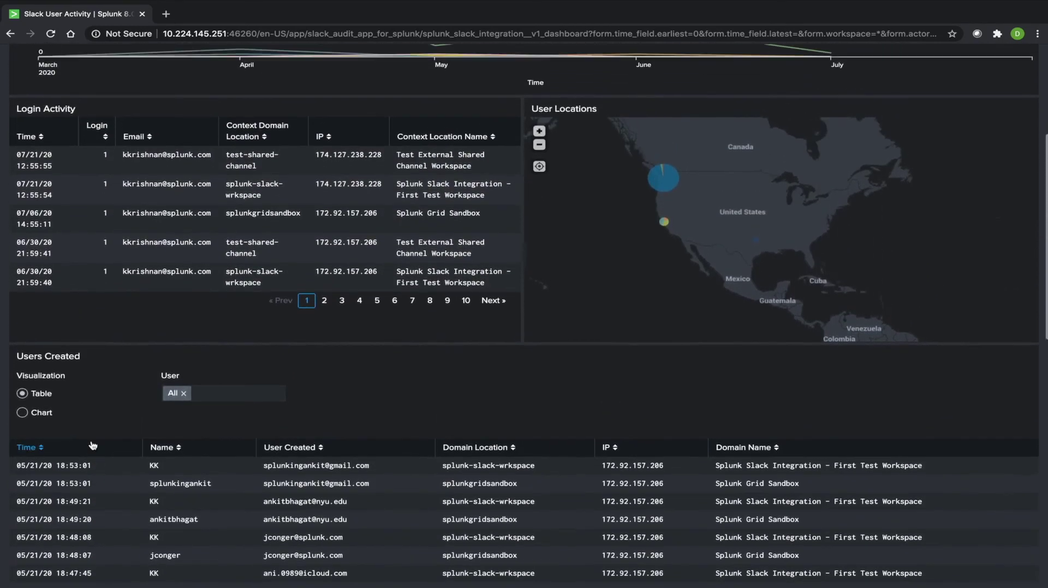
{"action": "scroll", "coordinate": [115, 339], "scroll_direction": "up", "scroll_amount": 2}
{"action": "scroll", "coordinate": [115, 339], "scroll_direction": "up", "scroll_amount": 1}
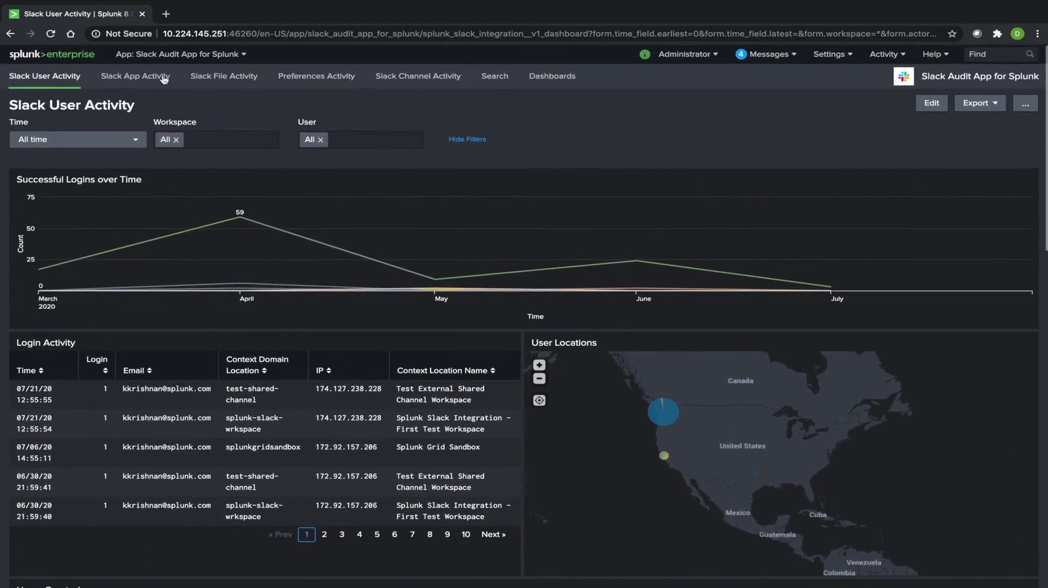
- View the Slack App Activity dashboard's popular installed, approved and restricted apps
{"action": "left_click", "coordinate": [154, 77]}
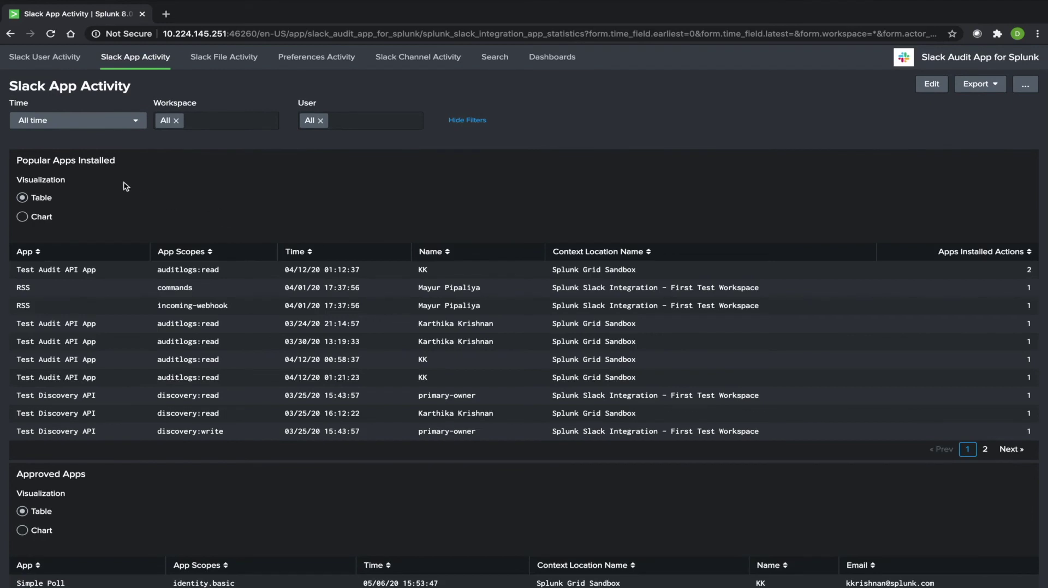
{"action": "scroll", "coordinate": [125, 187], "scroll_direction": "down", "scroll_amount": 8}
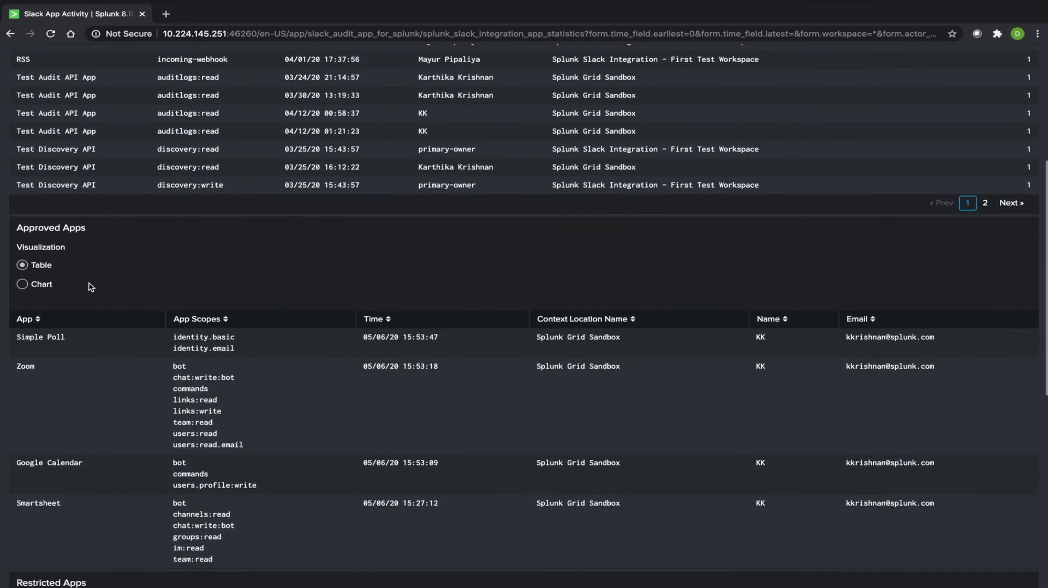
{"action": "scroll", "coordinate": [90, 287], "scroll_direction": "down", "scroll_amount": 1}
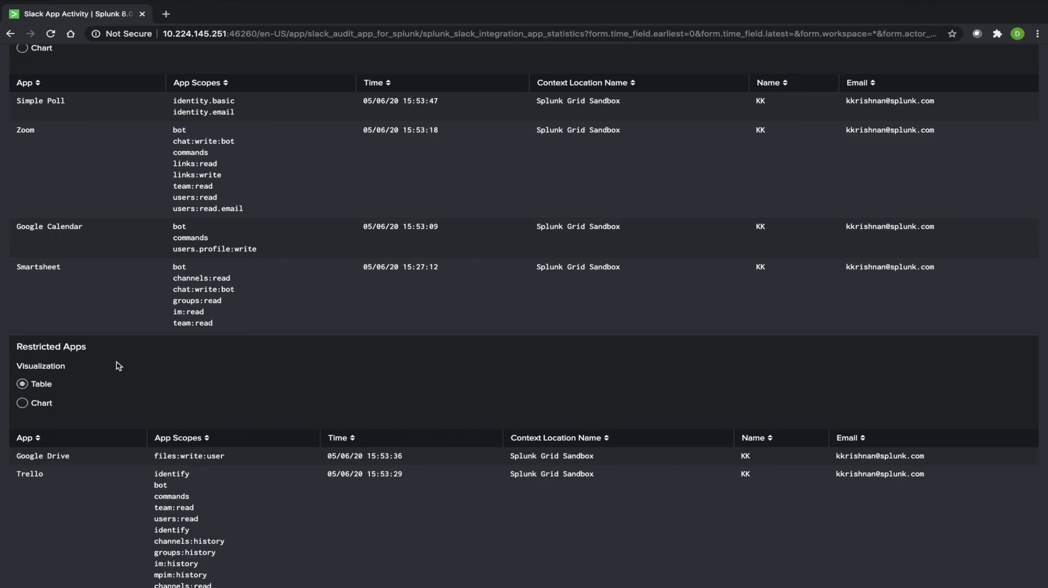
{"action": "scroll", "coordinate": [118, 366], "scroll_direction": "up", "scroll_amount": 10}
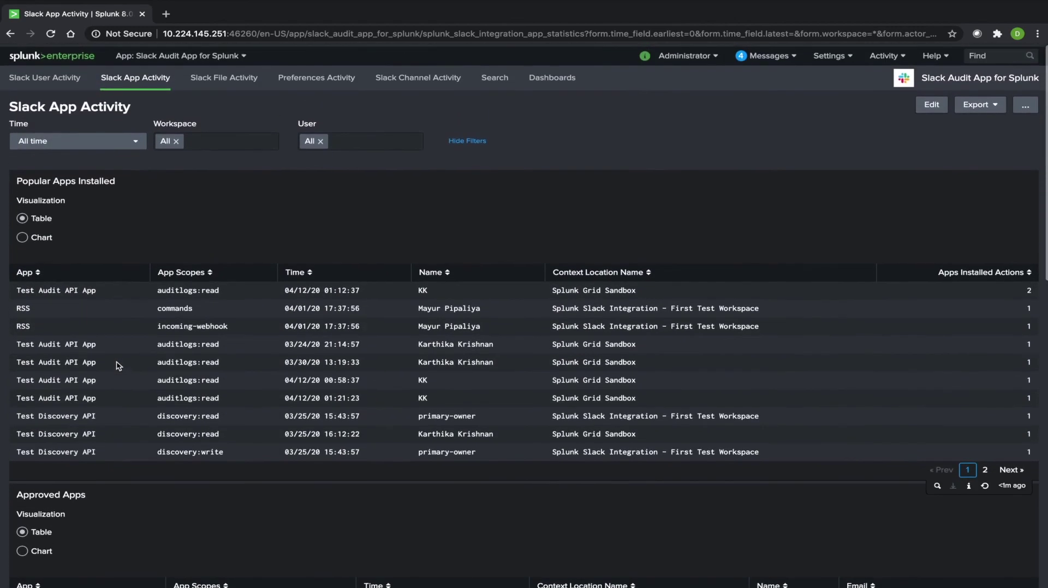
- View Slack File Activity counts (3 downloads, 2 uploads, 8 shares, 0 blocked) and per-file tables
{"action": "left_click", "coordinate": [217, 81]}
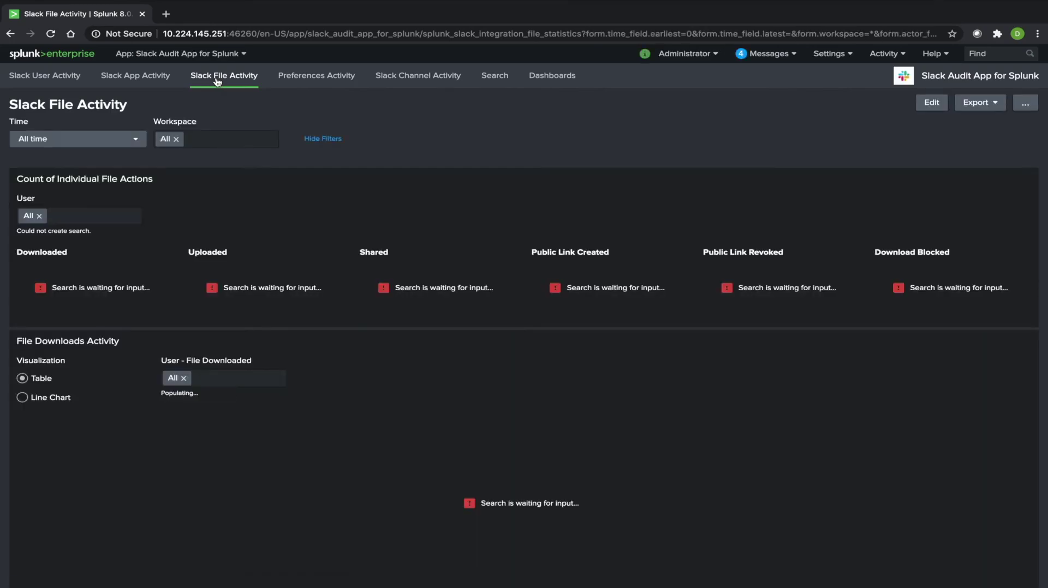
{"action": "scroll", "coordinate": [451, 215], "scroll_direction": "down", "scroll_amount": 1}
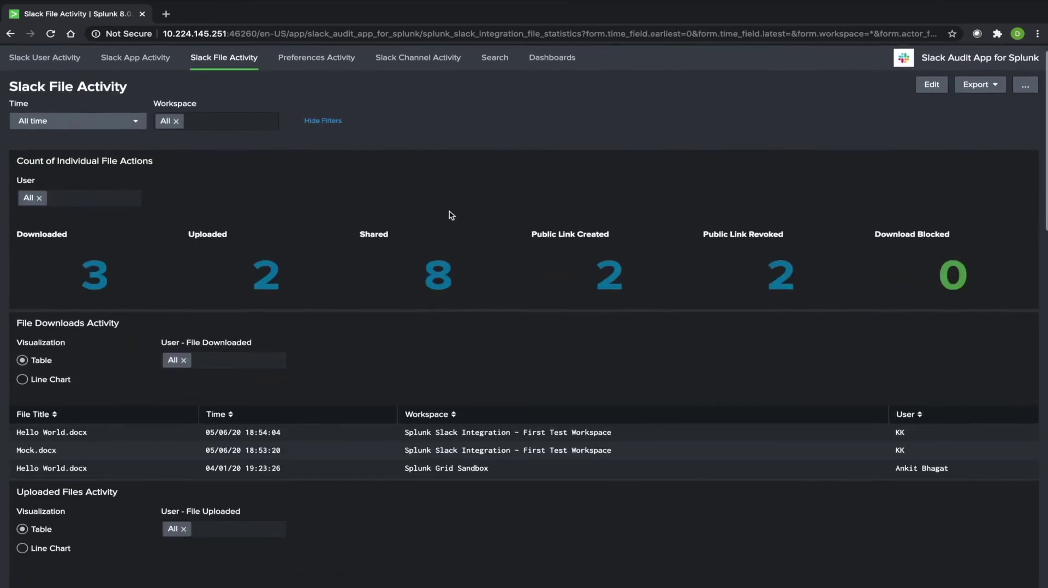
{"action": "scroll", "coordinate": [451, 215], "scroll_direction": "down", "scroll_amount": 1}
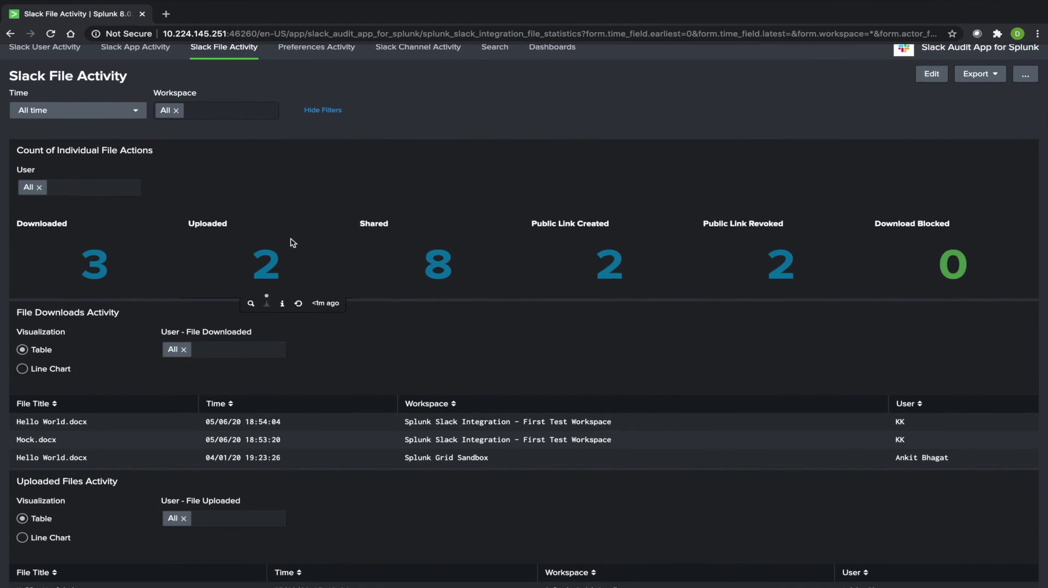
{"action": "scroll", "coordinate": [293, 243], "scroll_direction": "down", "scroll_amount": 2}
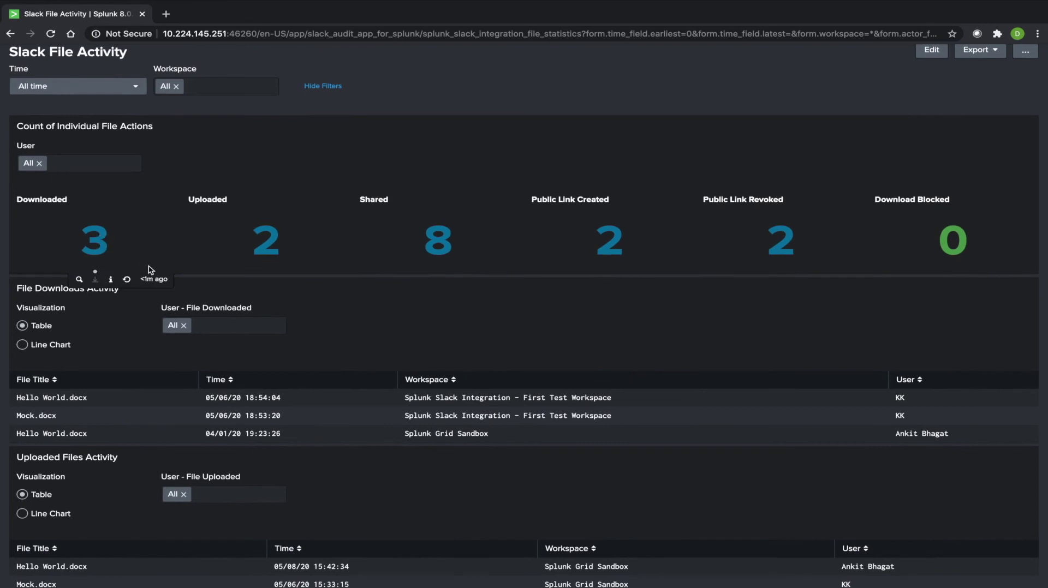
{"action": "scroll", "coordinate": [150, 269], "scroll_direction": "down", "scroll_amount": 1}
{"action": "scroll", "coordinate": [150, 269], "scroll_direction": "down", "scroll_amount": 3}
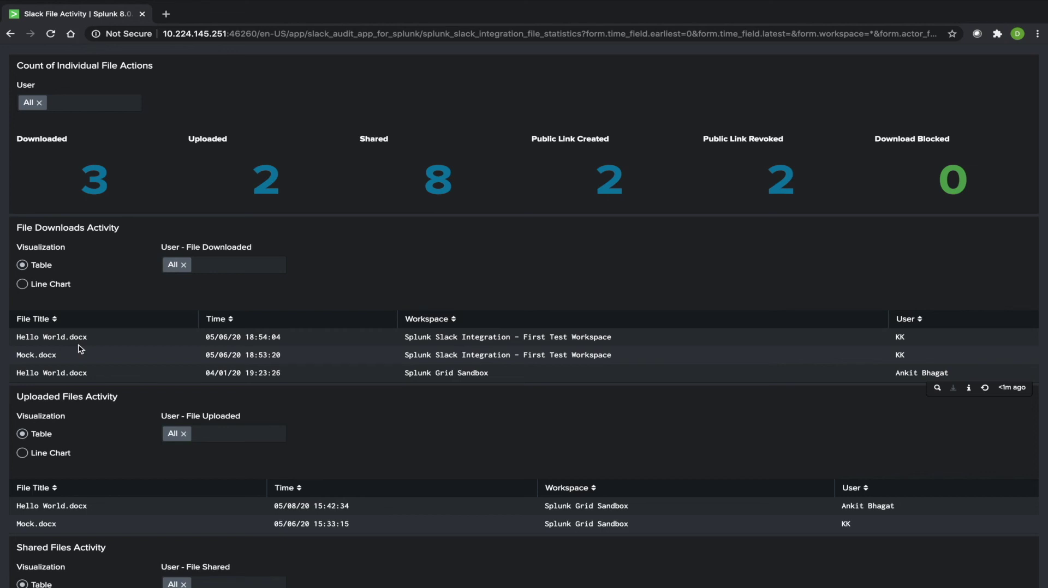
{"action": "scroll", "coordinate": [81, 349], "scroll_direction": "down", "scroll_amount": 1}
{"action": "scroll", "coordinate": [80, 347], "scroll_direction": "up", "scroll_amount": 2}
{"action": "scroll", "coordinate": [80, 345], "scroll_direction": "up", "scroll_amount": 2}
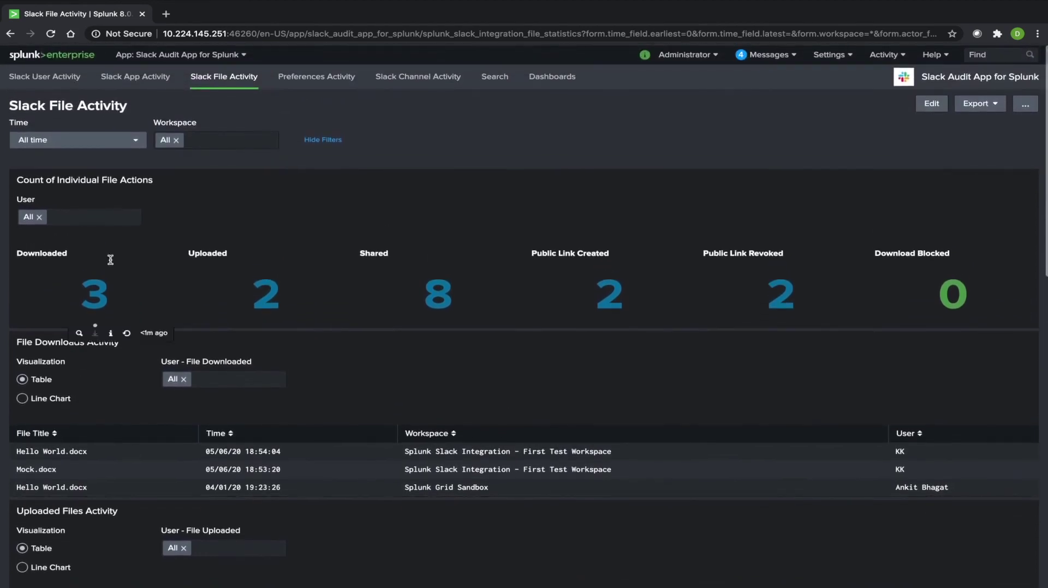